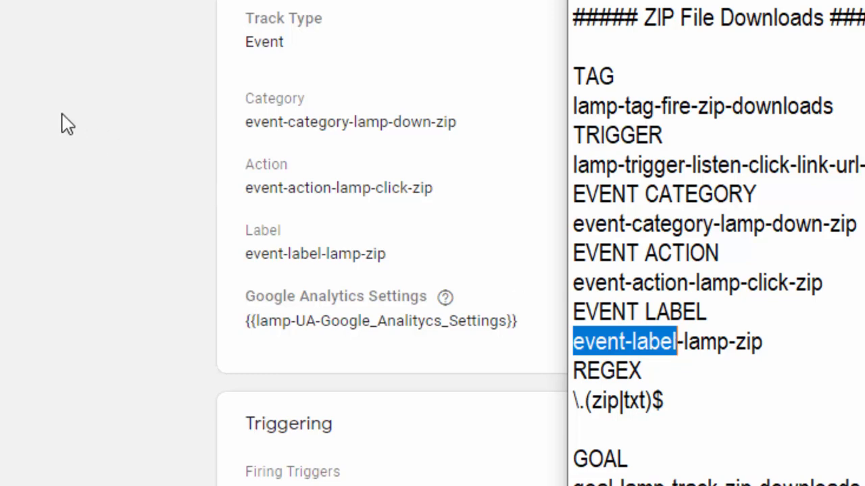
# Step: Open the lamp view's goals in Google Analytics and compare the zip-downloads goal's name with the goal name in the text notes
pyautogui.click(169, 6)
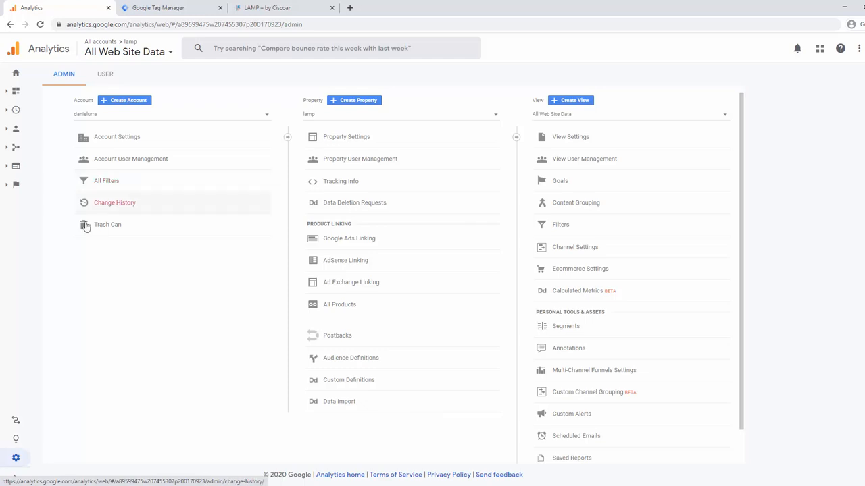
pyautogui.click(561, 181)
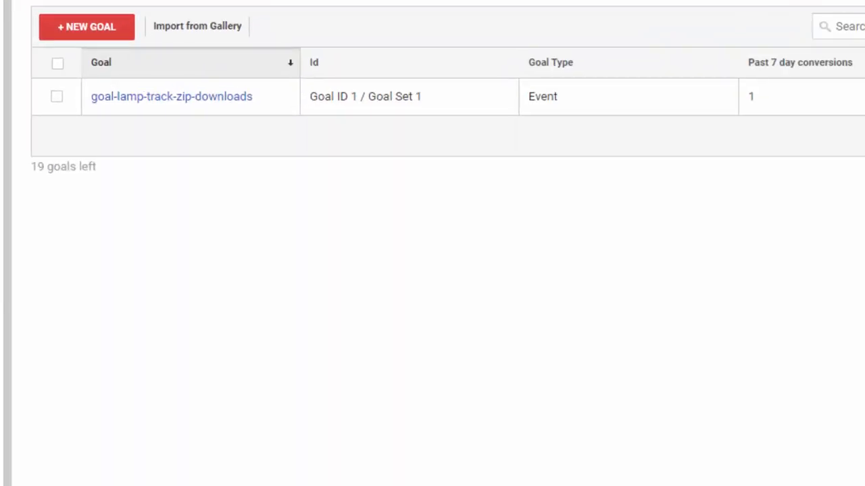
pyautogui.hotkey('alt', 'Tab')
pyautogui.click(799, 430)
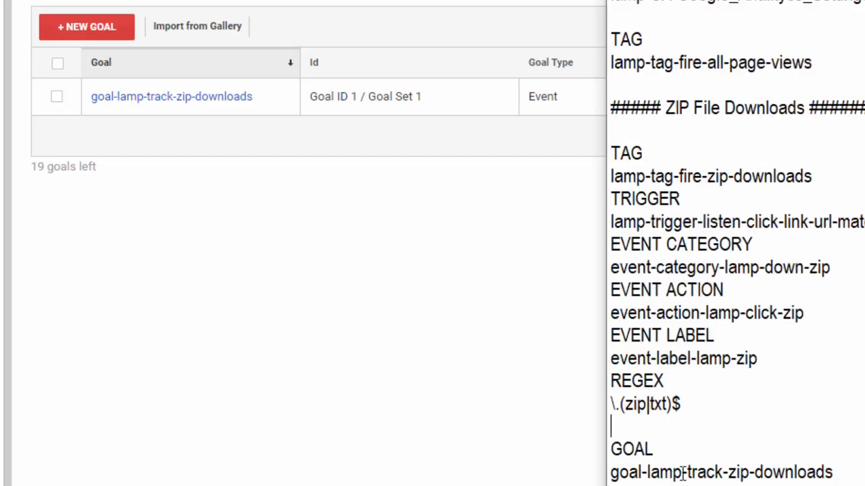
pyautogui.click(652, 473)
pyautogui.moveTo(612, 472); pyautogui.dragTo(835, 473)
pyautogui.click(773, 473)
pyautogui.click(309, 154)
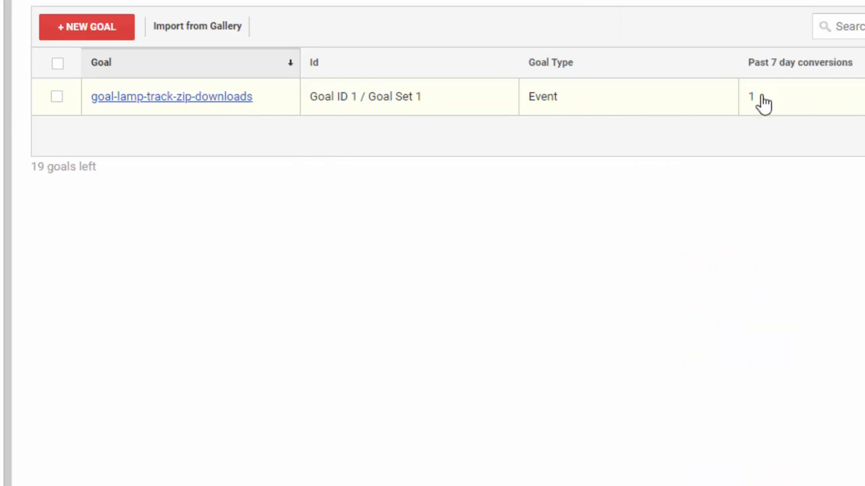
# Step: Open the goal-lamp-track-zip-downloads goal and review its setup and description, comparing the name with the notes
pyautogui.click(165, 99)
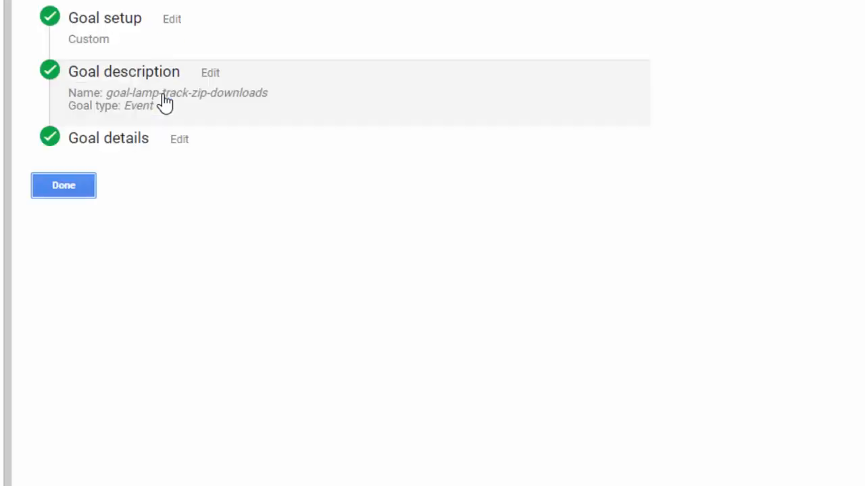
pyautogui.click(173, 20)
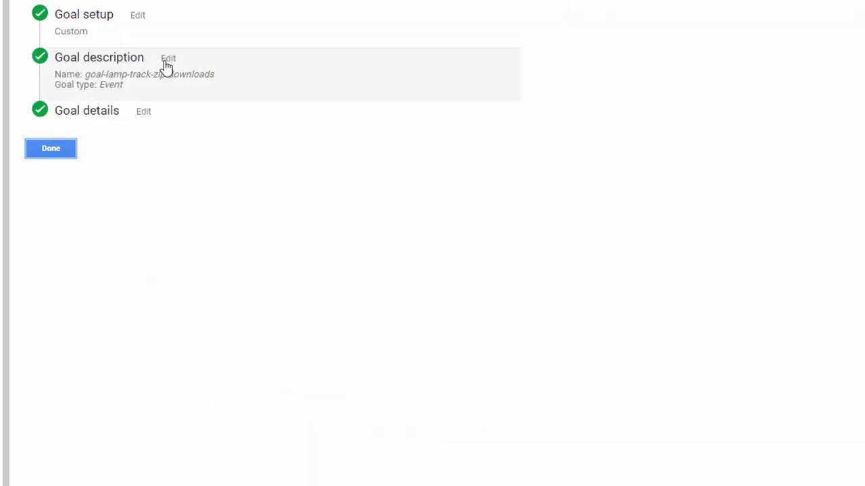
pyautogui.click(165, 63)
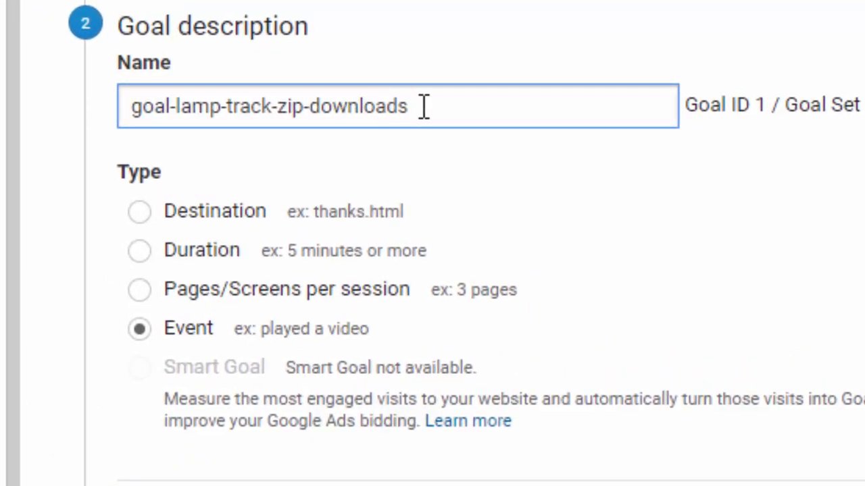
pyautogui.moveTo(196, 95); pyautogui.dragTo(162, 95)
pyautogui.moveTo(346, 108); pyautogui.dragTo(119, 106)
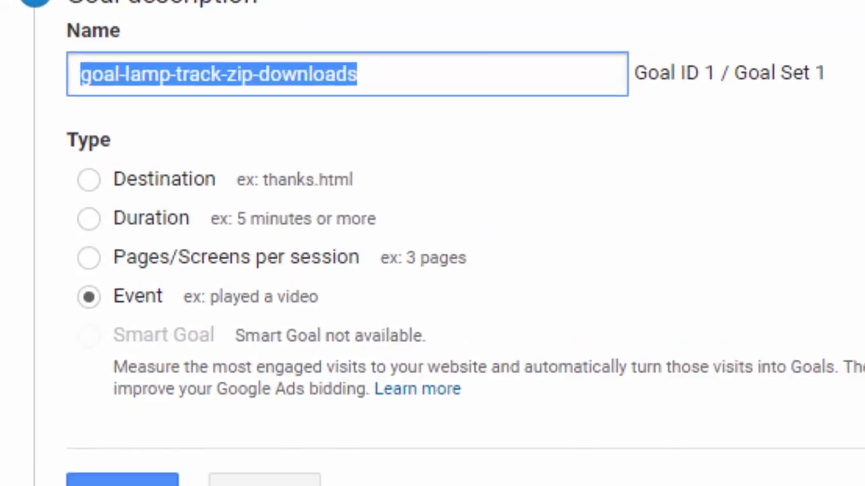
pyautogui.moveTo(689, 234); pyautogui.dragTo(299, 233)
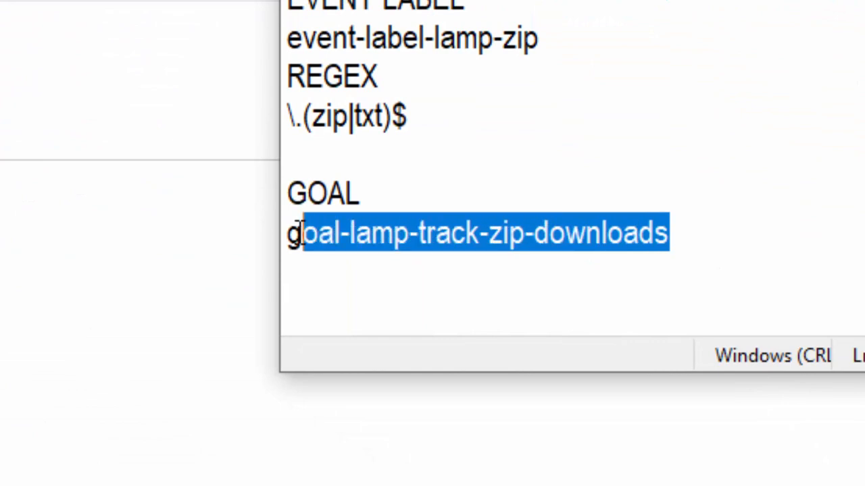
pyautogui.click(303, 233)
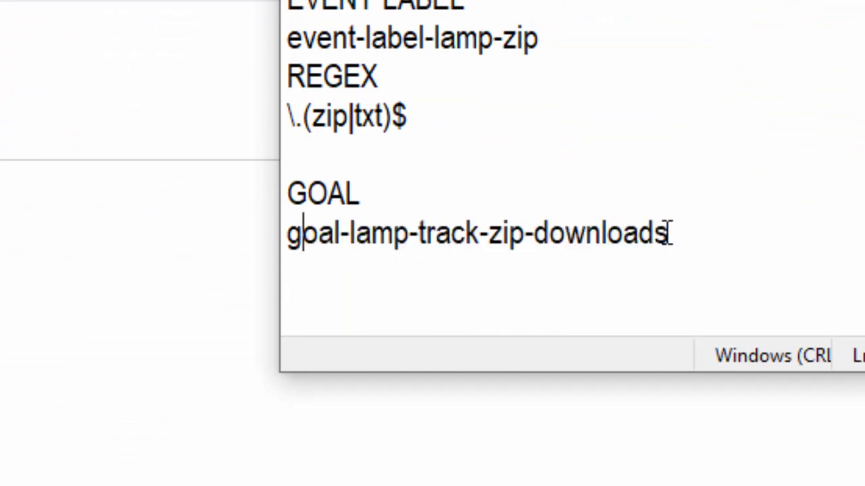
pyautogui.moveTo(668, 234); pyautogui.dragTo(306, 233)
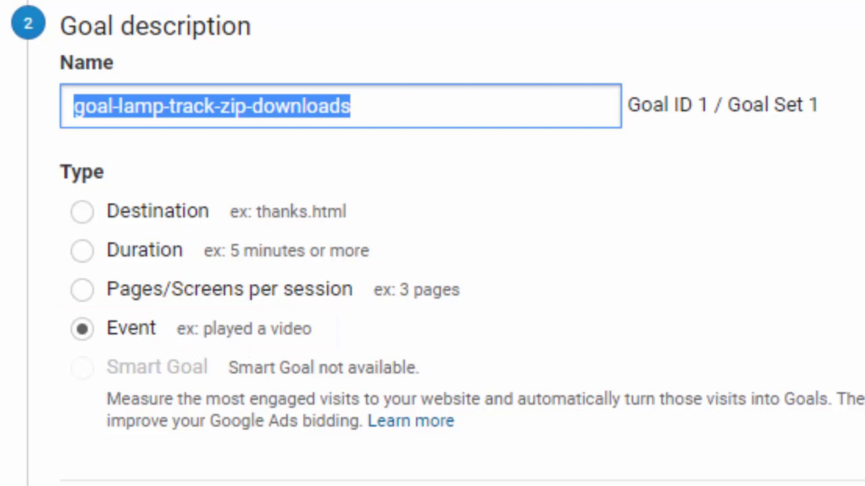
pyautogui.click(236, 485)
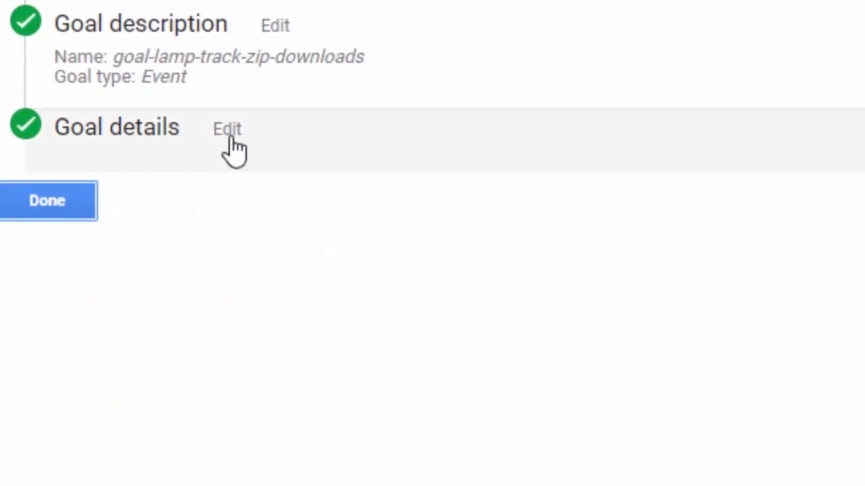
# Step: Open the goal details, compare the category, action and label conditions with the event names in the notes, and leave the goal unsaved
pyautogui.click(230, 134)
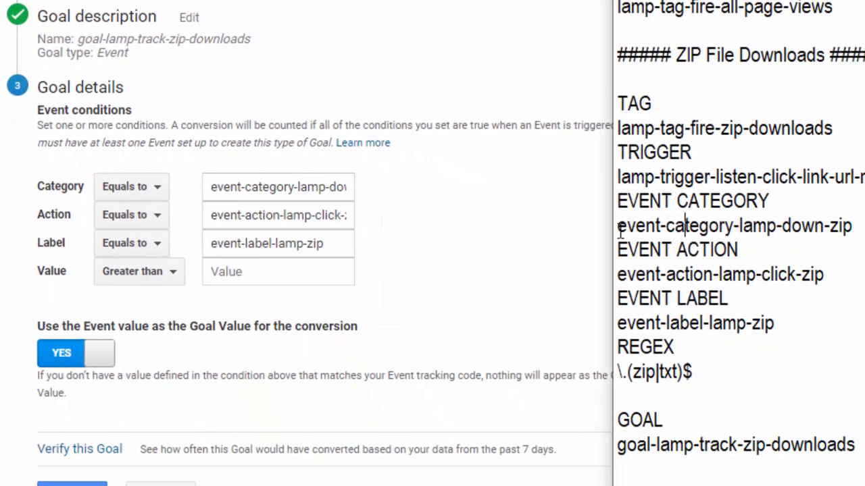
pyautogui.moveTo(618, 229); pyautogui.dragTo(848, 233)
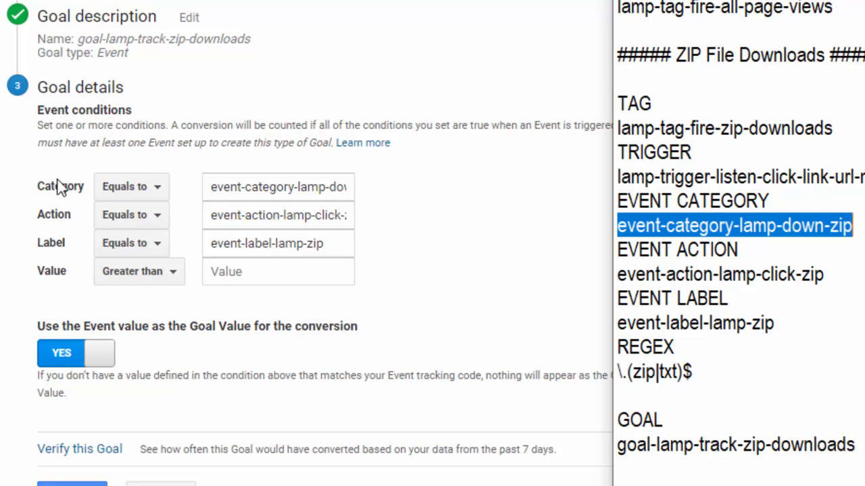
pyautogui.moveTo(211, 188); pyautogui.dragTo(292, 193)
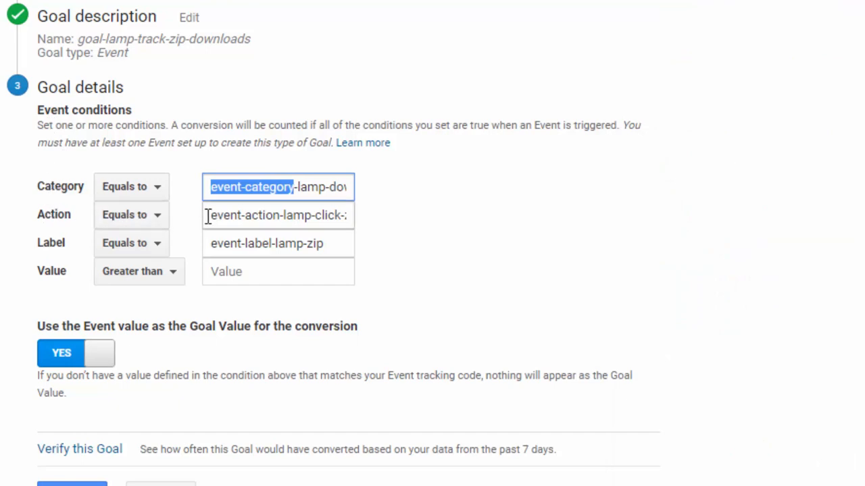
pyautogui.moveTo(217, 216); pyautogui.dragTo(266, 216)
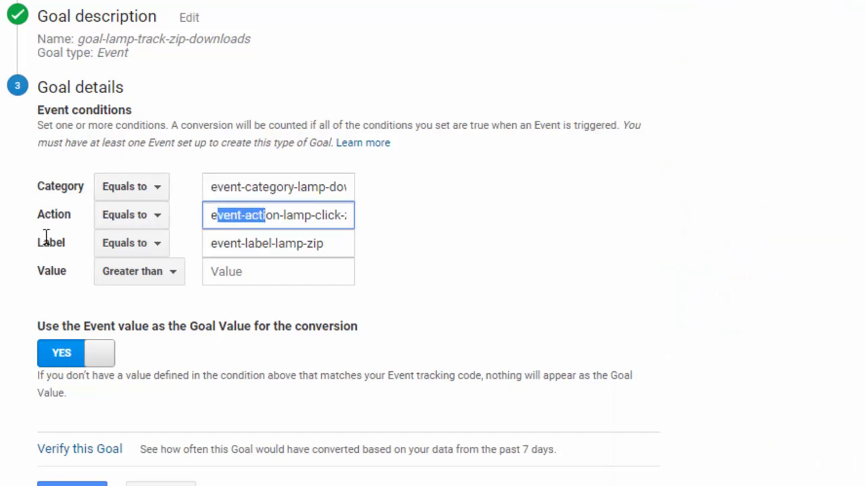
pyautogui.moveTo(38, 110); pyautogui.dragTo(70, 111)
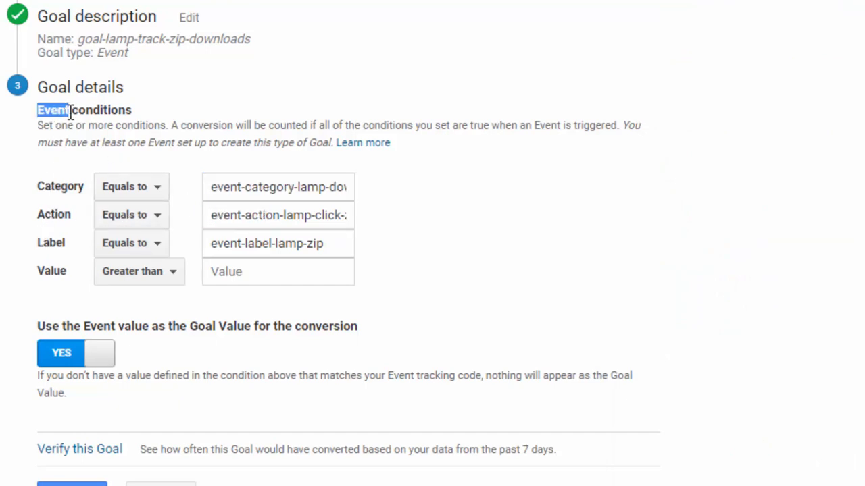
pyautogui.moveTo(204, 244); pyautogui.dragTo(271, 246)
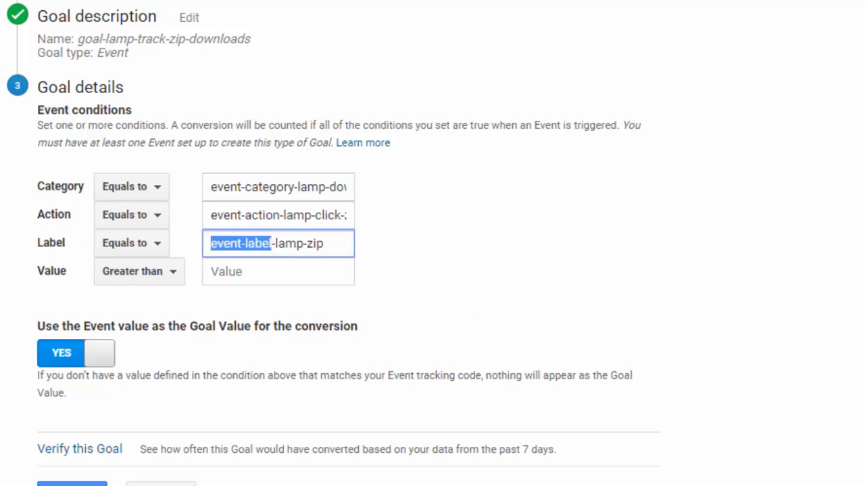
pyautogui.hotkey('alt', 'Tab')
pyautogui.click(704, 280)
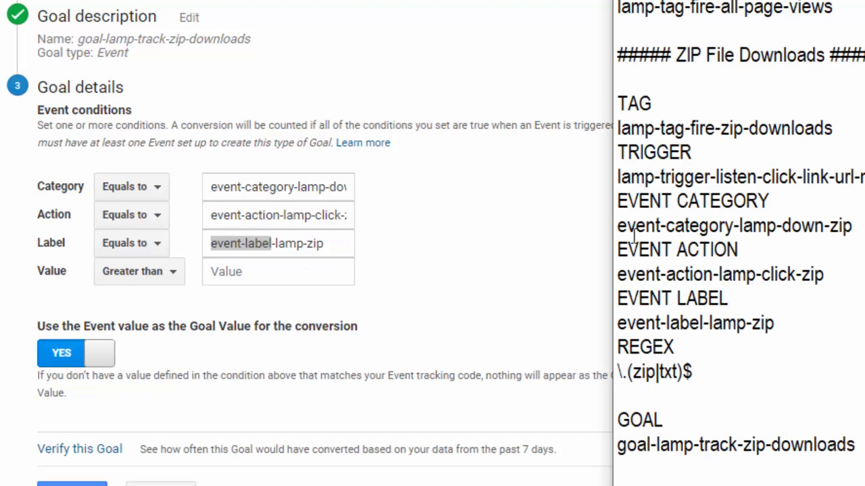
pyautogui.moveTo(618, 227); pyautogui.dragTo(753, 231)
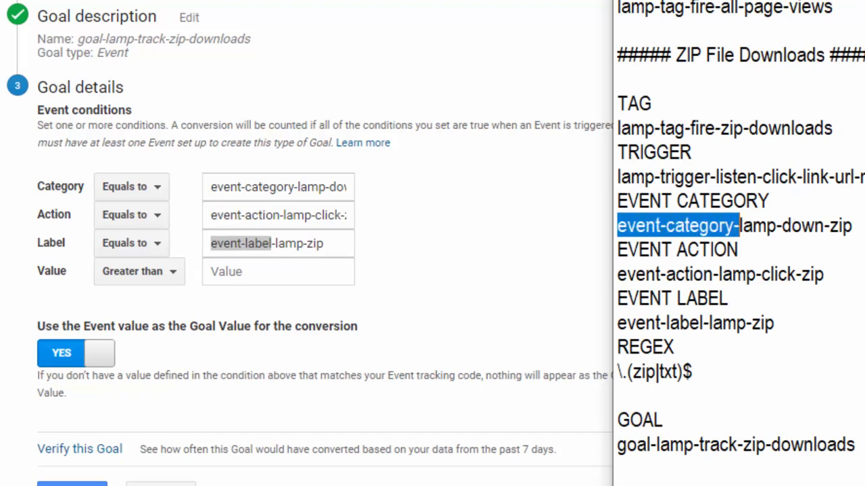
pyautogui.press('super+Down')
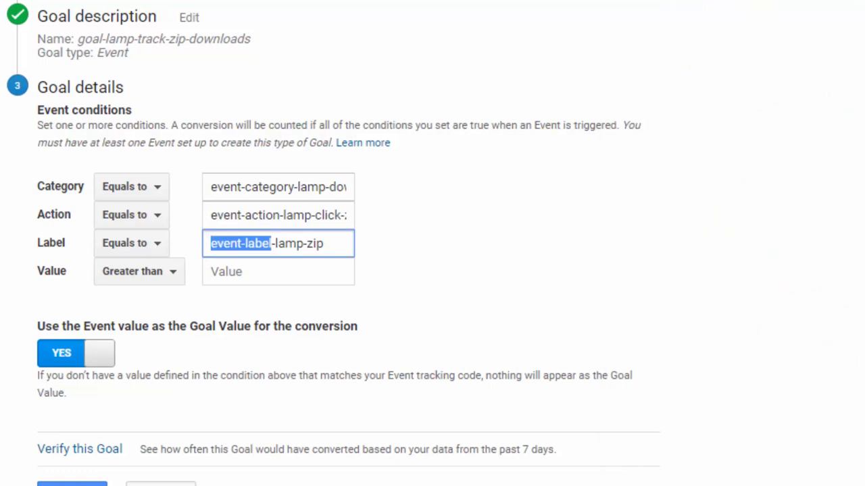
pyautogui.click(161, 484)
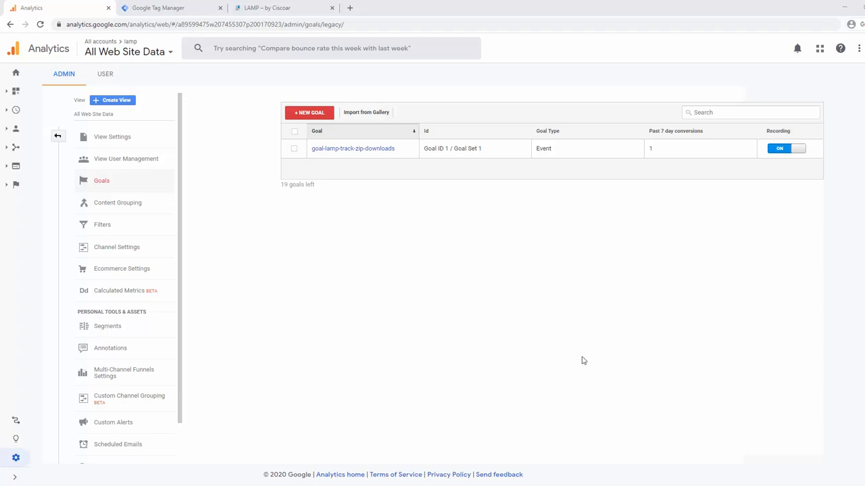
# Step: Switch the Analytics account selection to the All Web Site Data view of the ciscoar property
pyautogui.click(128, 50)
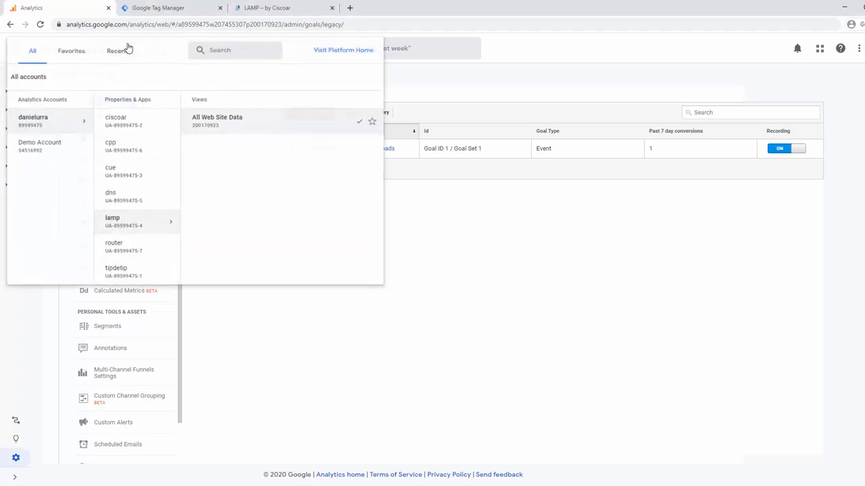
pyautogui.click(125, 126)
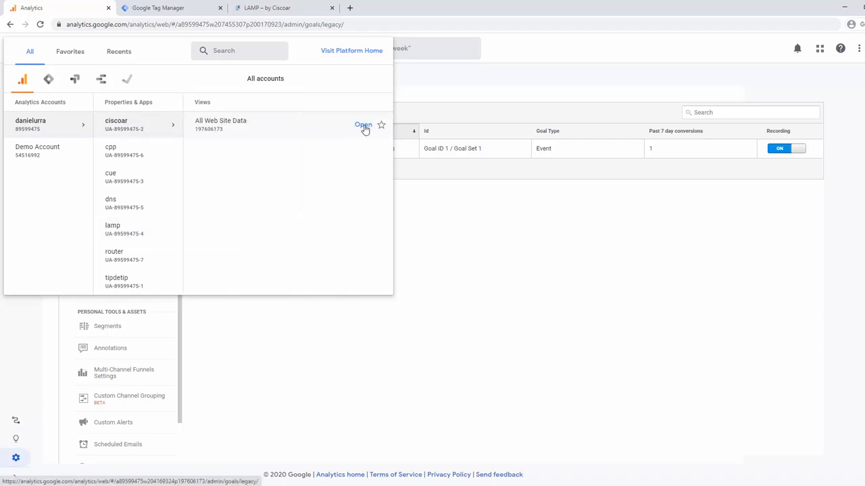
pyautogui.click(363, 125)
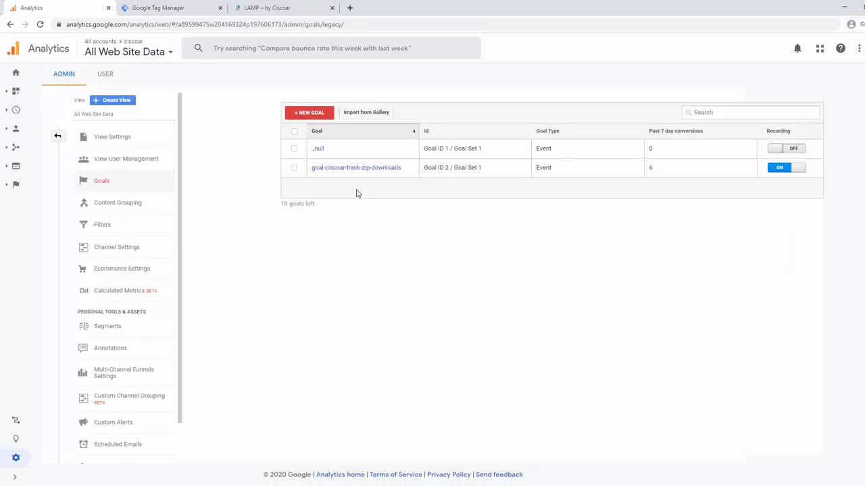
# Step: Open the Goals Overview report under Conversions and examine the completions of the goal-ciscoar-track-zip-downloads goal
pyautogui.click(16, 78)
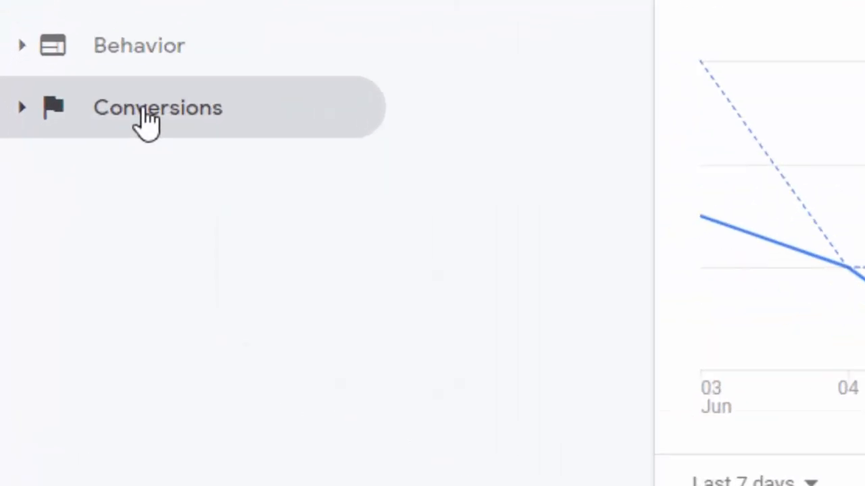
pyautogui.click(148, 124)
pyautogui.click(155, 184)
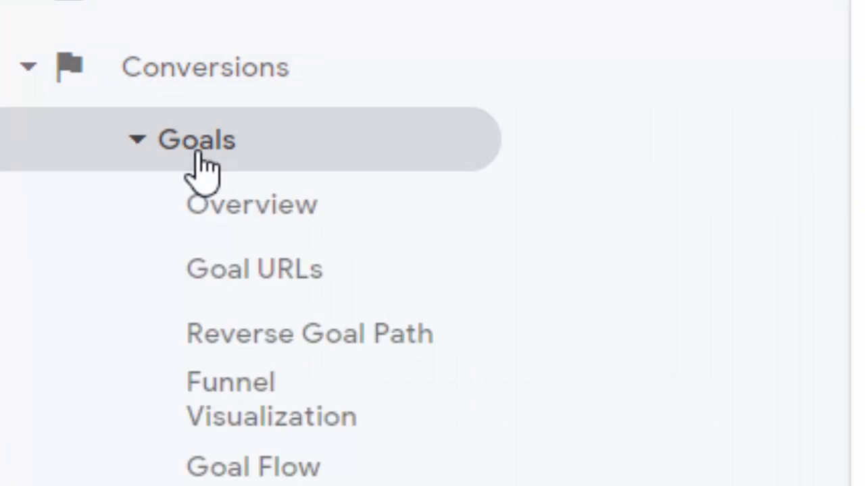
pyautogui.click(277, 223)
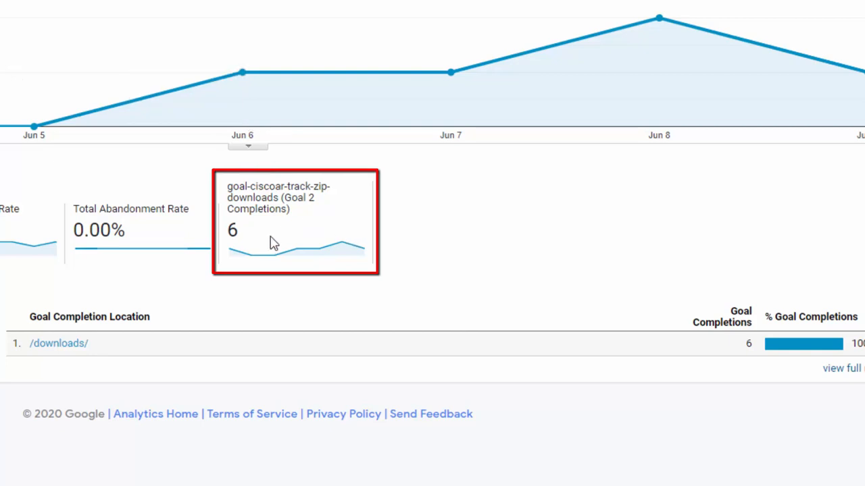
pyautogui.moveTo(228, 232); pyautogui.dragTo(240, 231)
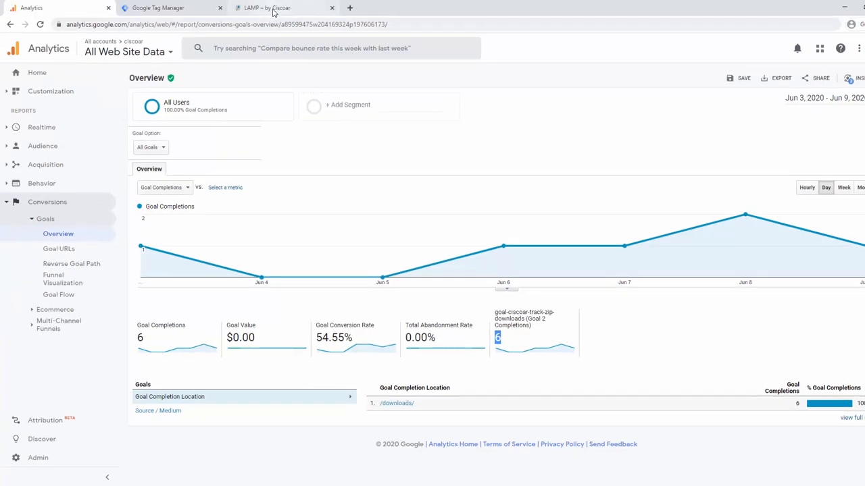
# Step: Switch to the LAMP website at lamp.ciscoar.com, open its Google Tag Manager page and view the contents section
pyautogui.click(274, 8)
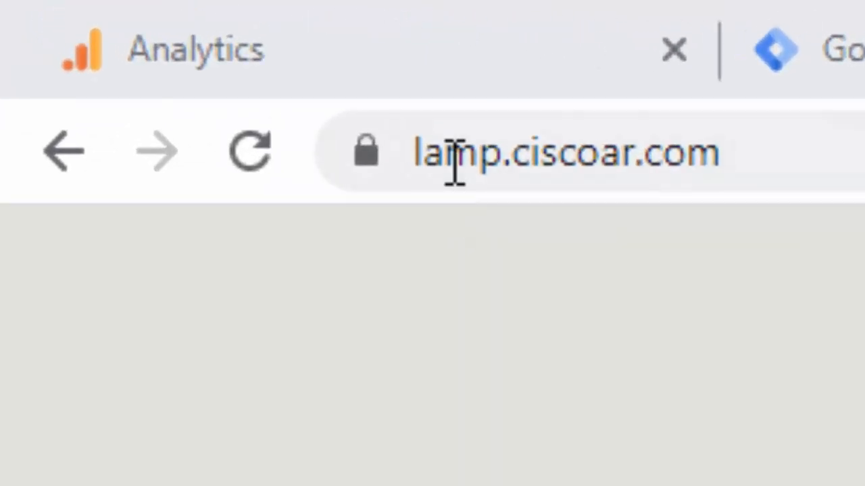
pyautogui.click(73, 26)
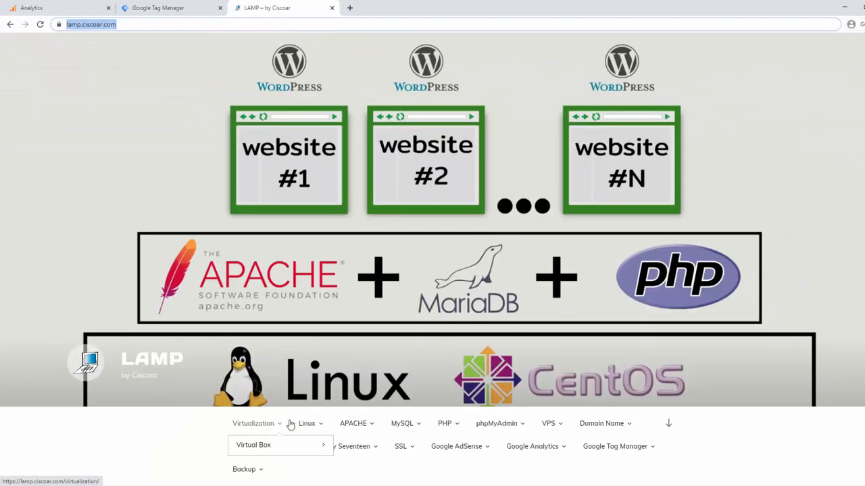
pyautogui.moveTo(327, 424)
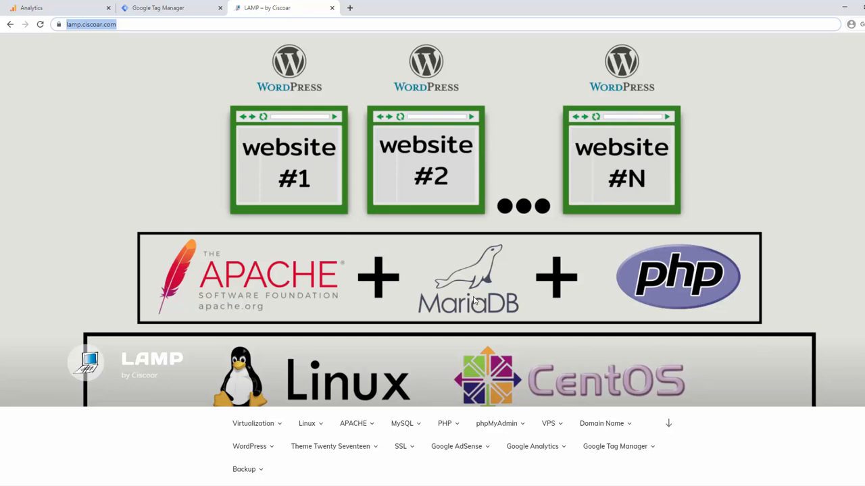
pyautogui.moveTo(406, 448)
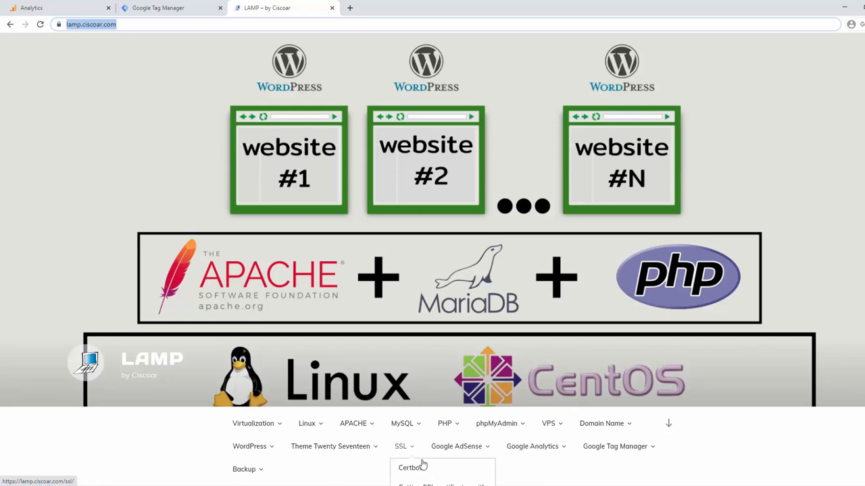
pyautogui.moveTo(476, 456)
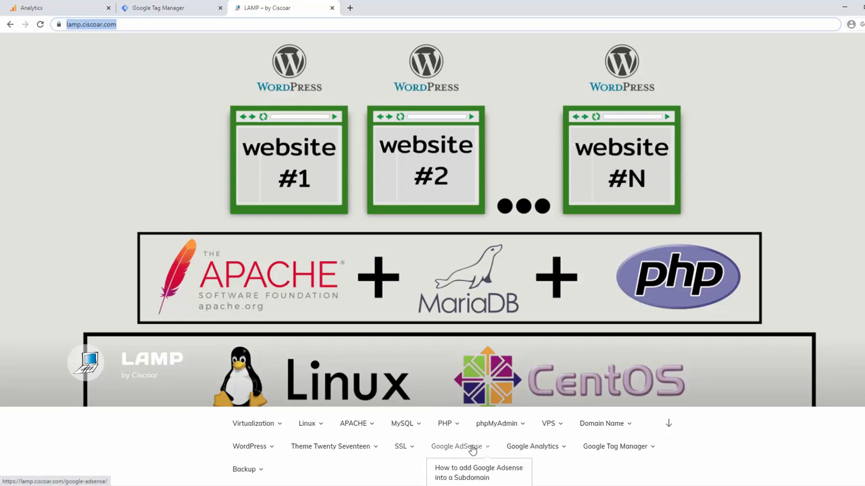
pyautogui.moveTo(518, 449)
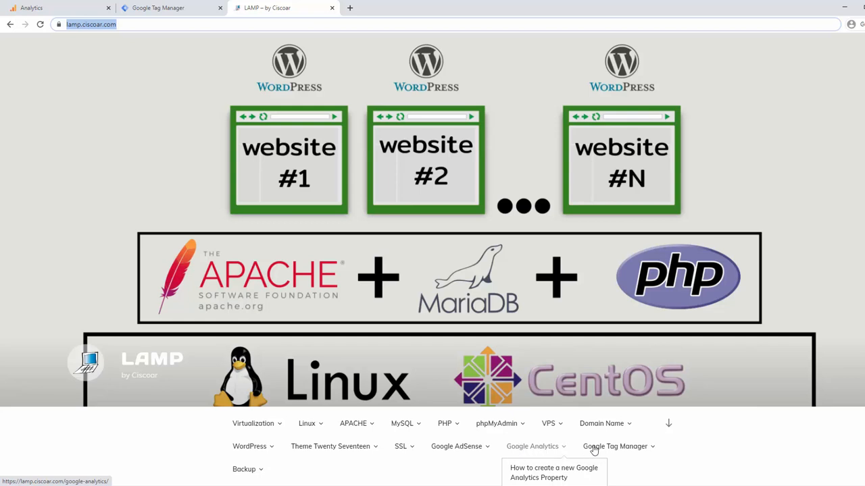
pyautogui.moveTo(594, 451)
pyautogui.click(597, 447)
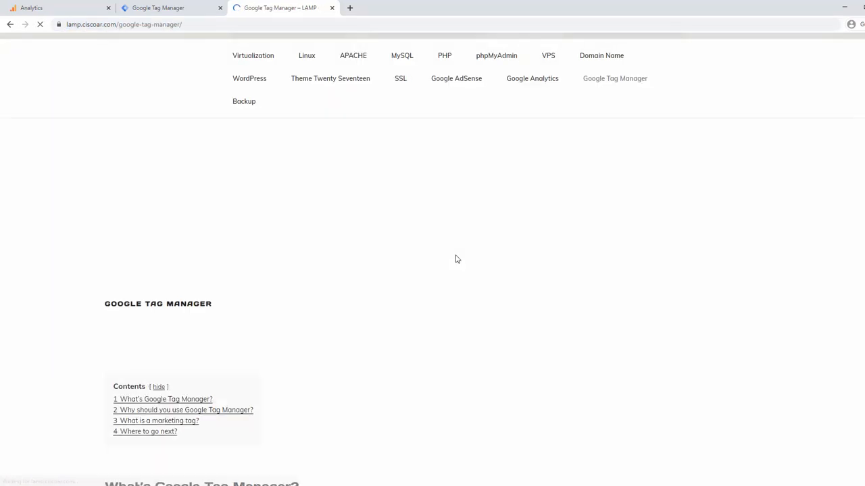
pyautogui.scroll(-2, 455, 259)
pyautogui.scroll(-9, 456, 259)
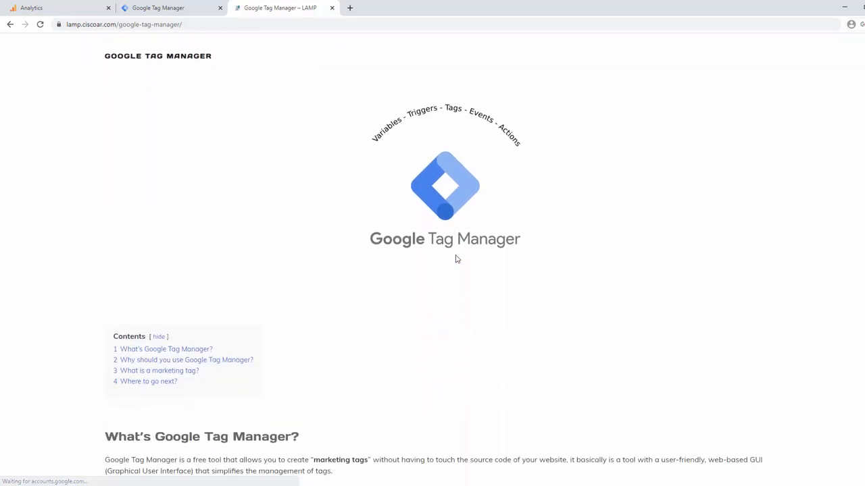
# Step: Open the "How to install and configure GTM" article from the "Where to go next?" list and view its Step 1 section
pyautogui.scroll(-2, 455, 259)
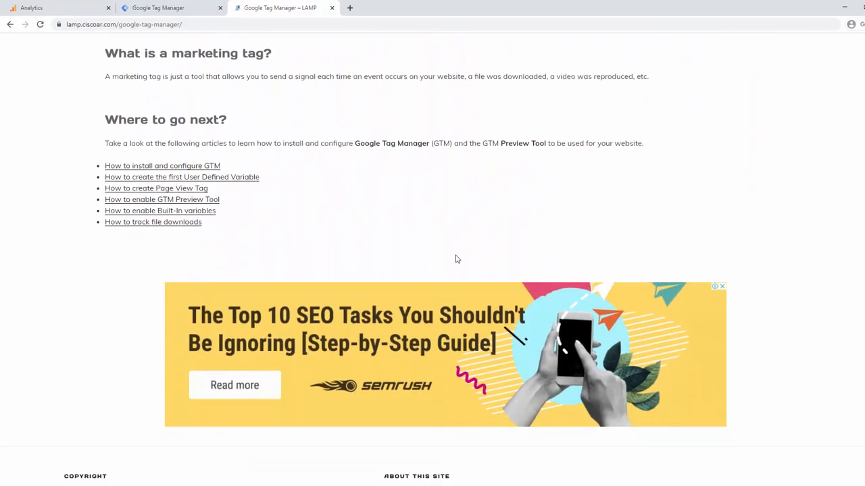
pyautogui.scroll(3, 456, 258)
pyautogui.scroll(-2, 456, 258)
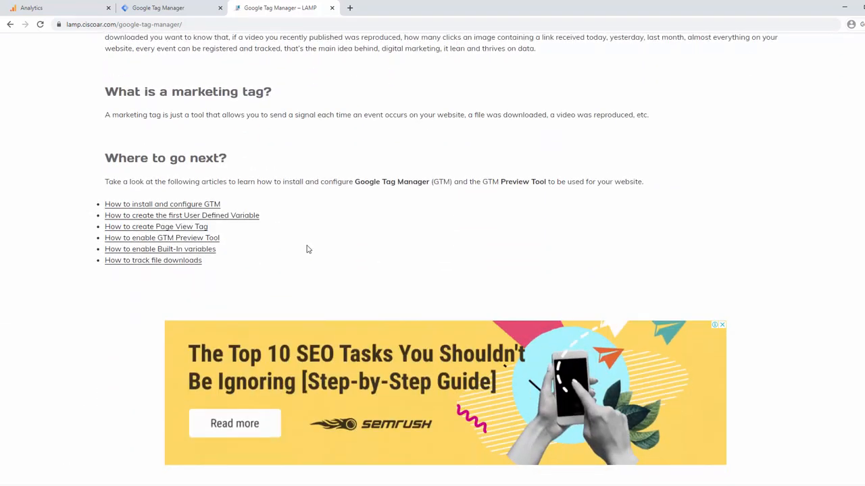
pyautogui.click(217, 205)
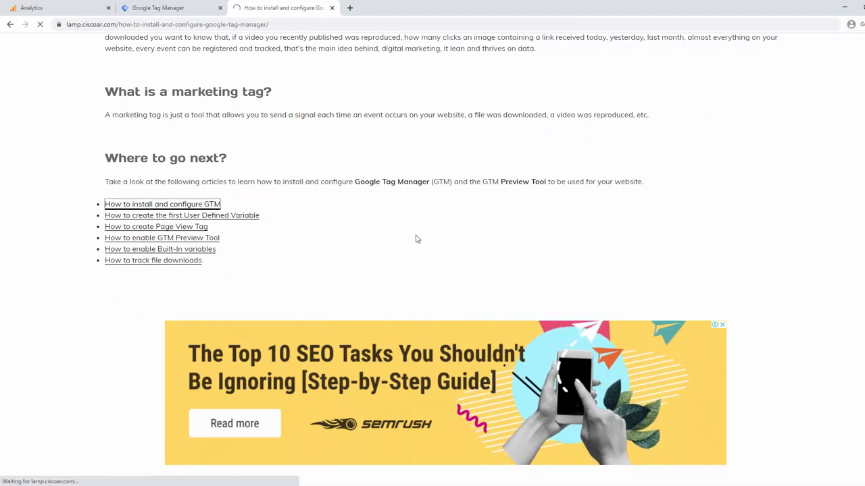
pyautogui.scroll(-4, 417, 239)
pyautogui.scroll(-3, 416, 239)
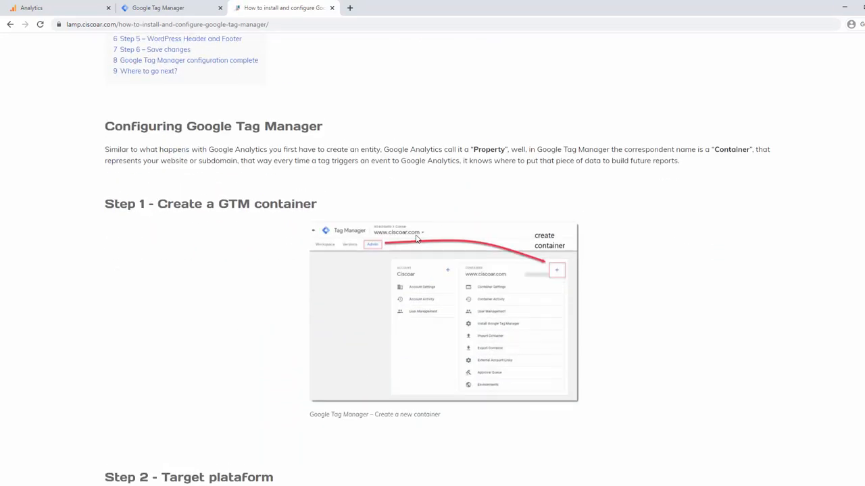
# Step: Enlarge the Step 1 container image, browse the gallery through to the container dashboard image, and close the image viewer
pyautogui.click(423, 284)
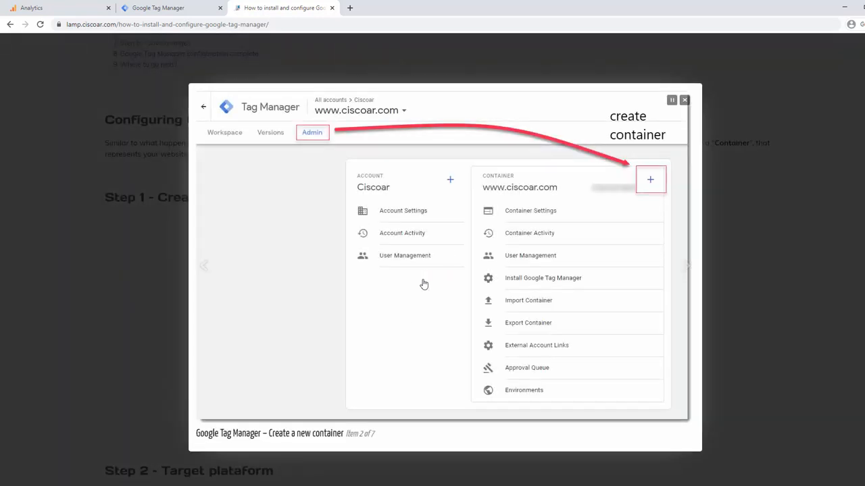
pyautogui.click(685, 270)
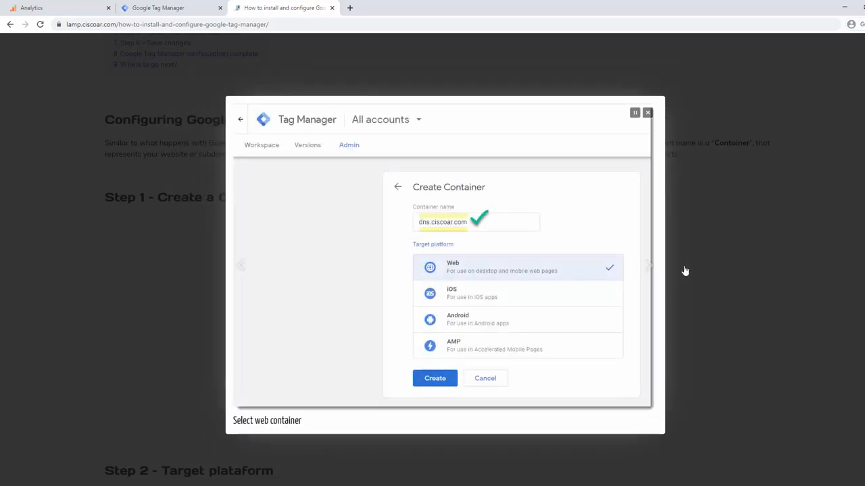
pyautogui.click(653, 271)
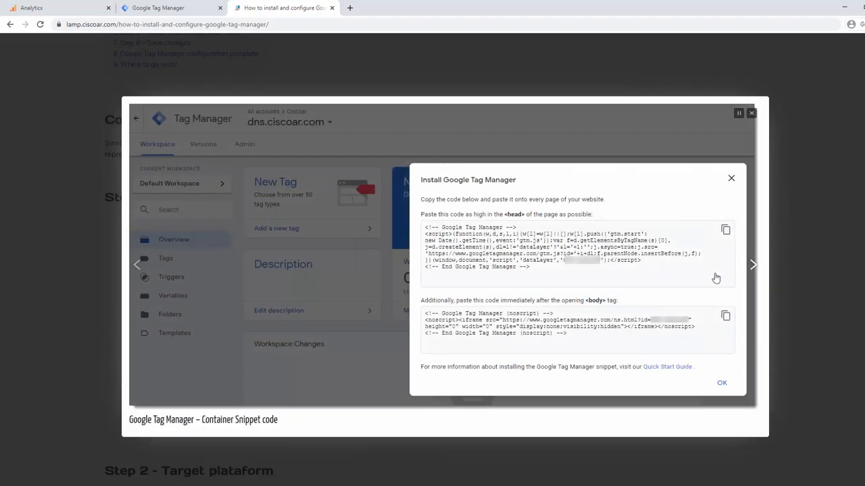
pyautogui.click(750, 268)
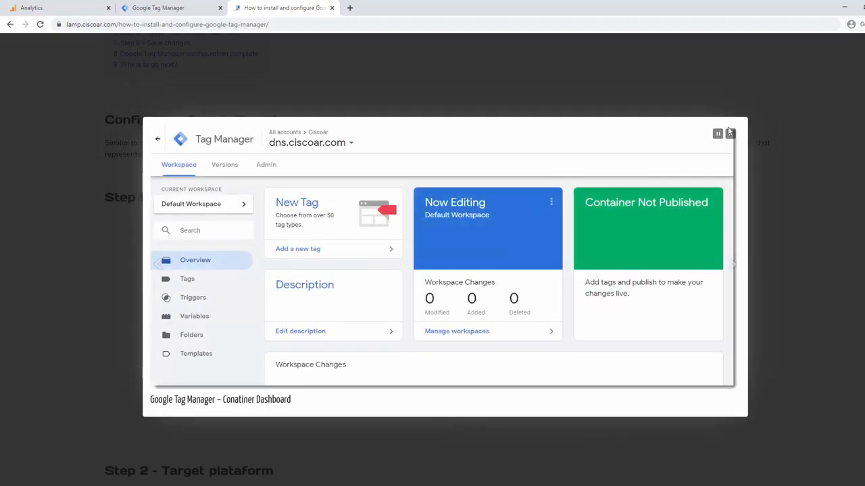
pyautogui.click(721, 139)
# Step: Examine the article's remaining setup steps through the "Where to go next?" links and return to the site's header
pyautogui.scroll(-8, 238, 253)
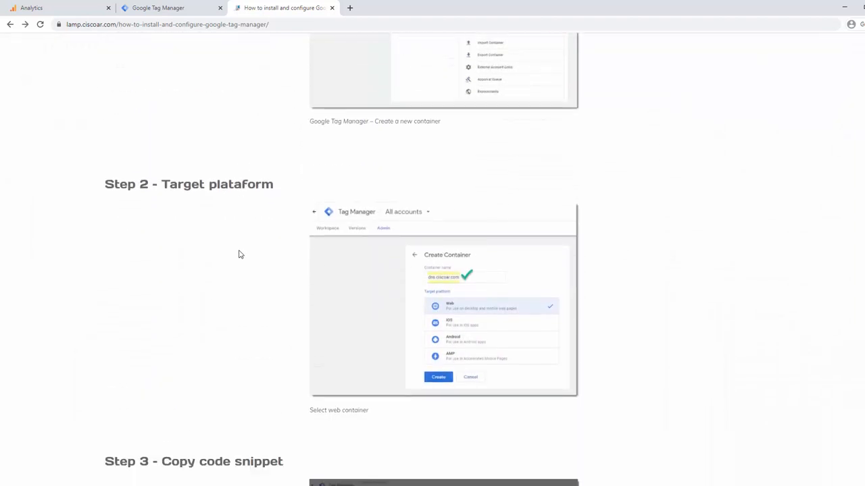
pyautogui.scroll(-10, 238, 252)
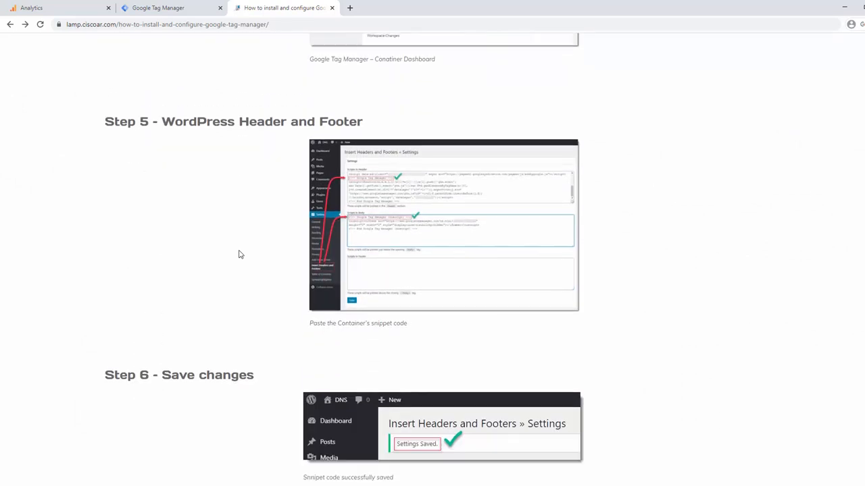
pyautogui.scroll(-4, 238, 254)
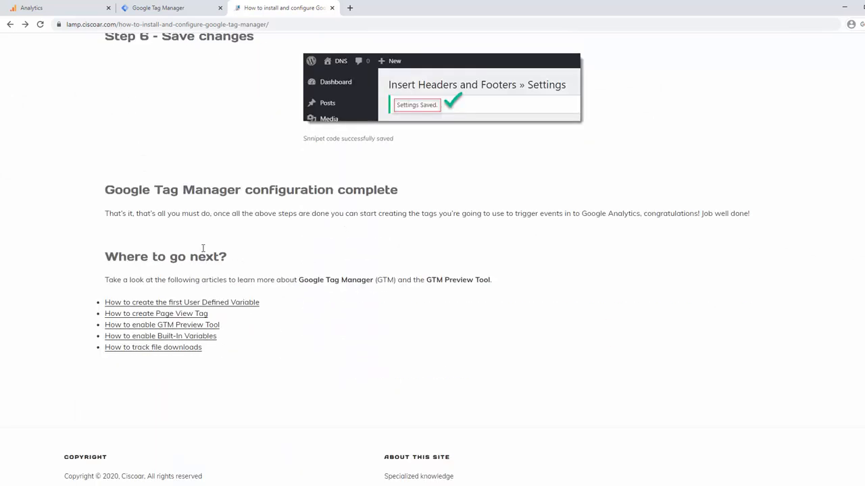
pyautogui.scroll(6, 438, 223)
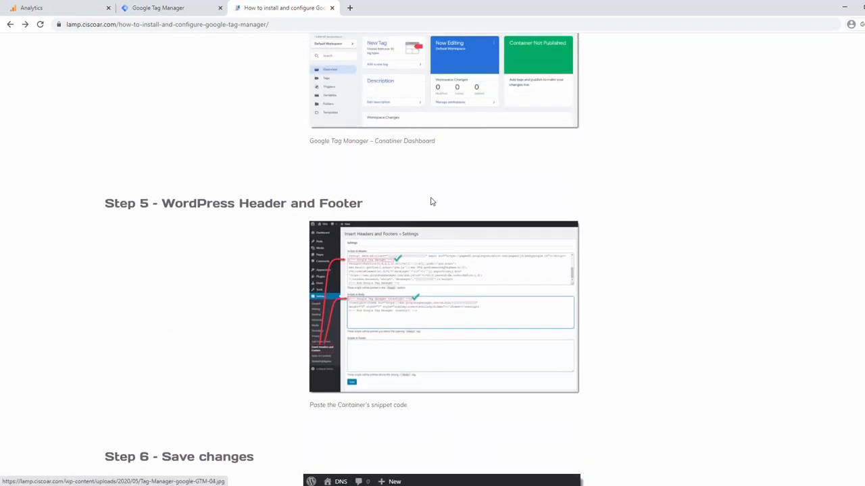
pyautogui.scroll(3, 432, 201)
pyautogui.scroll(15, 432, 201)
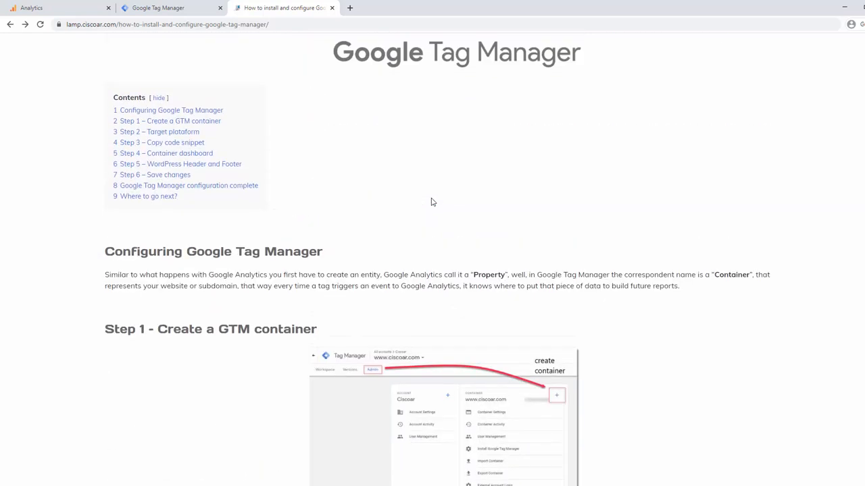
pyautogui.scroll(2, 432, 201)
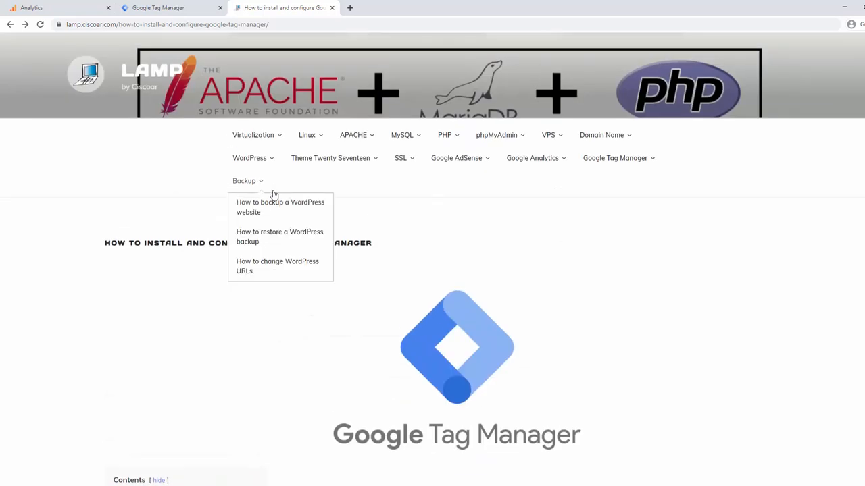
# Step: Open the LAMP home page, look over its header, and highlight the "lamp" subdomain in the page address
pyautogui.click(149, 79)
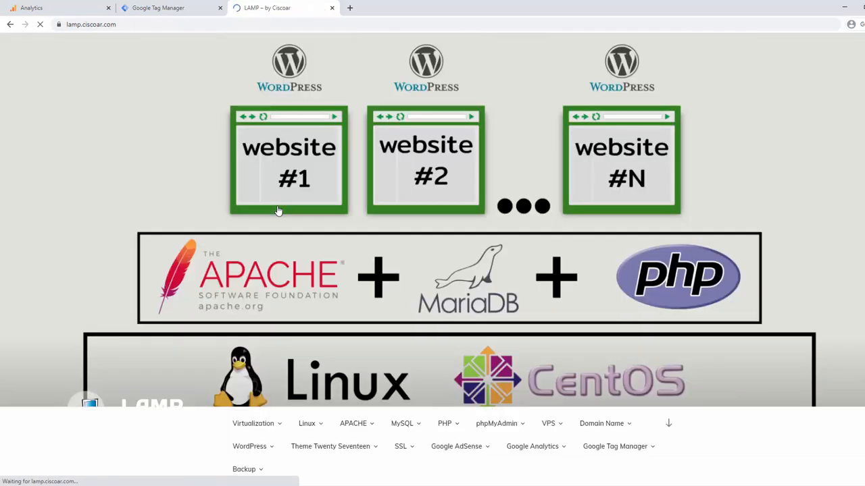
pyautogui.scroll(-1, 268, 262)
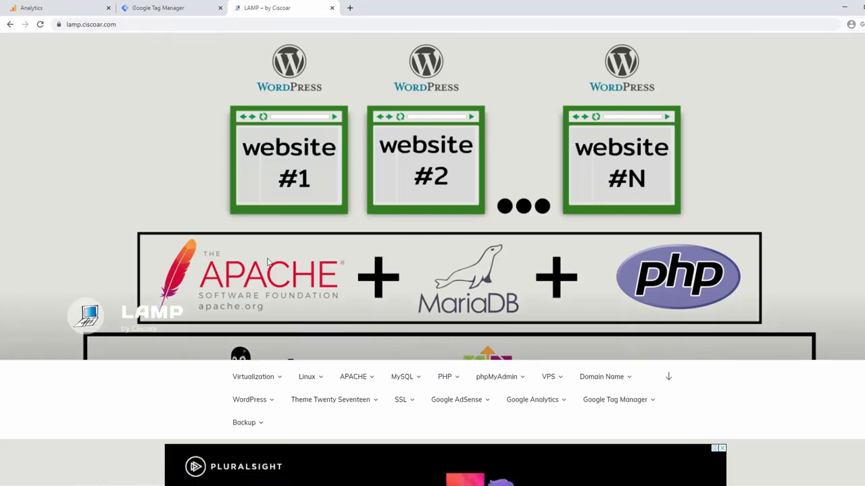
pyautogui.scroll(1, 263, 243)
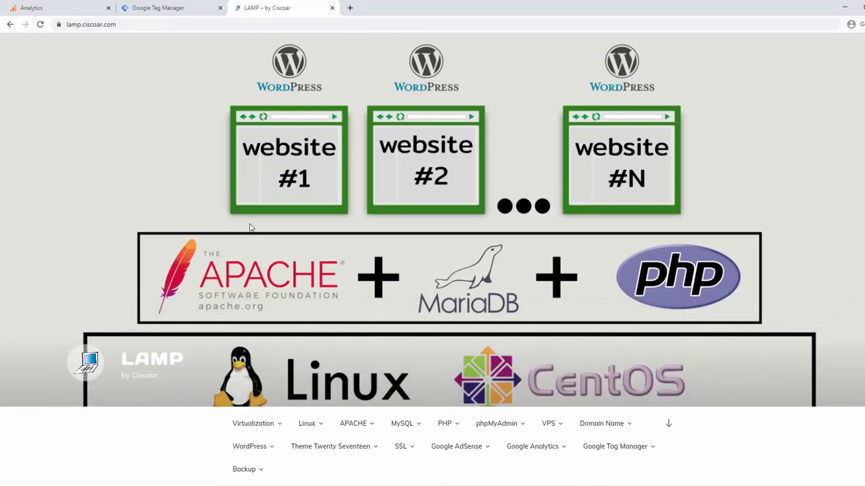
pyautogui.click(131, 34)
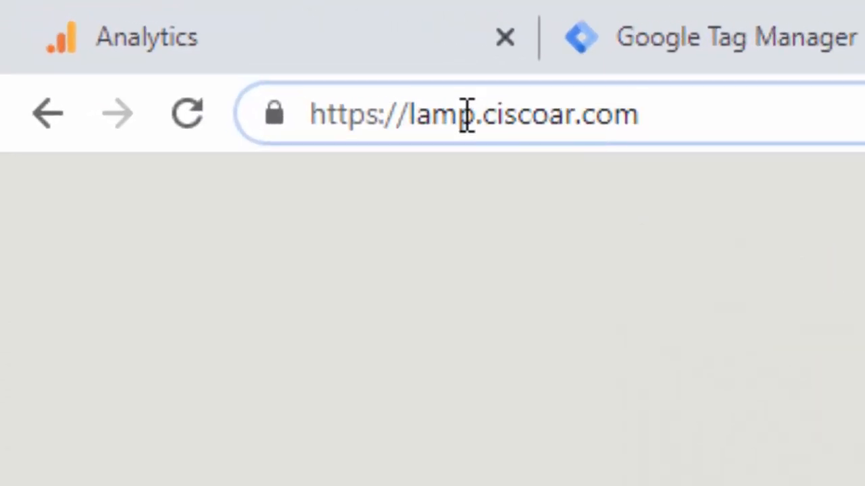
pyautogui.moveTo(476, 115); pyautogui.dragTo(410, 115)
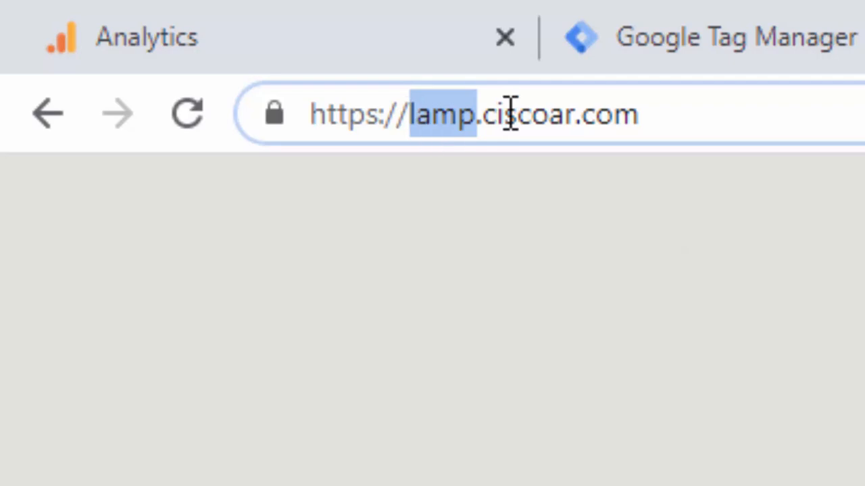